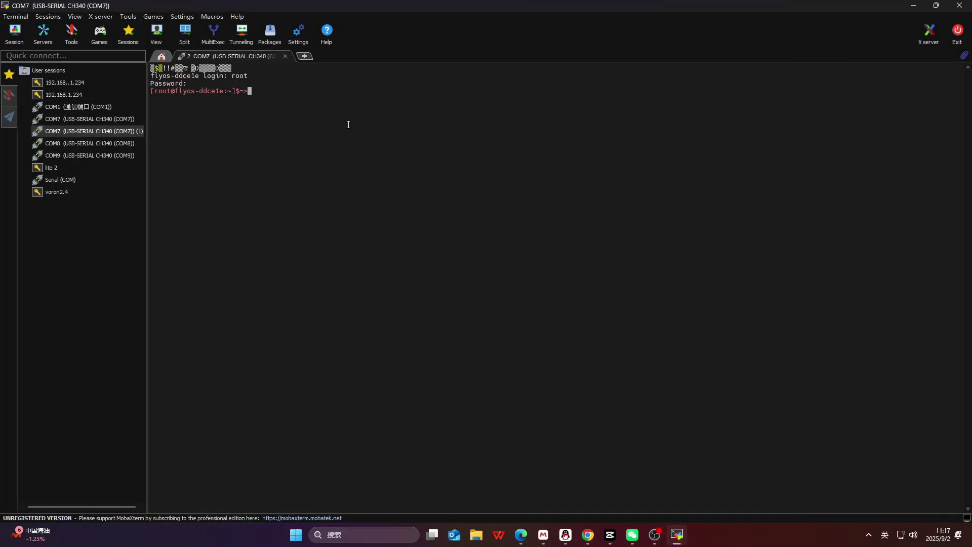
Paste the fly-flash command into the MobaXterm terminal and run it to flash the FLY-C8P
right_click(348, 123)
click(388, 166)
key(Return)
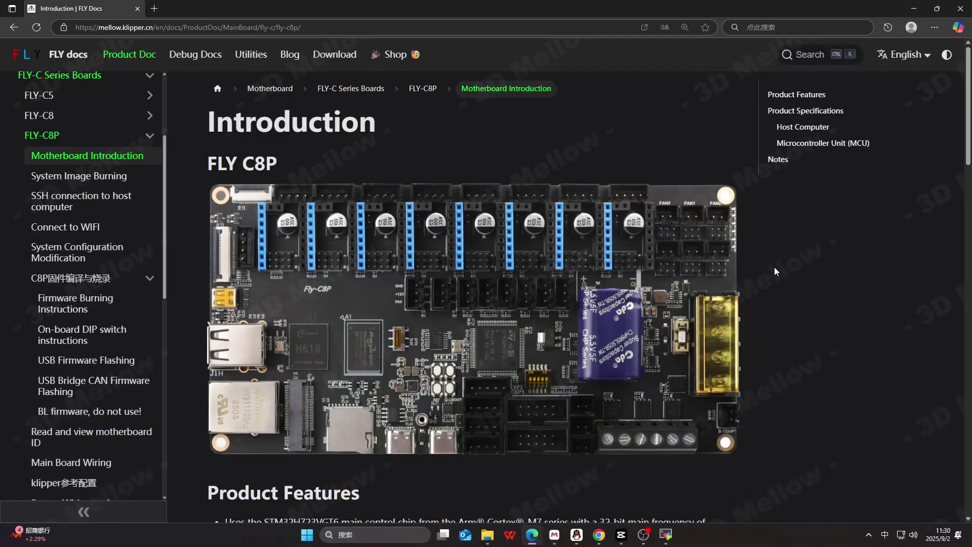
scroll(774, 266, down, 4)
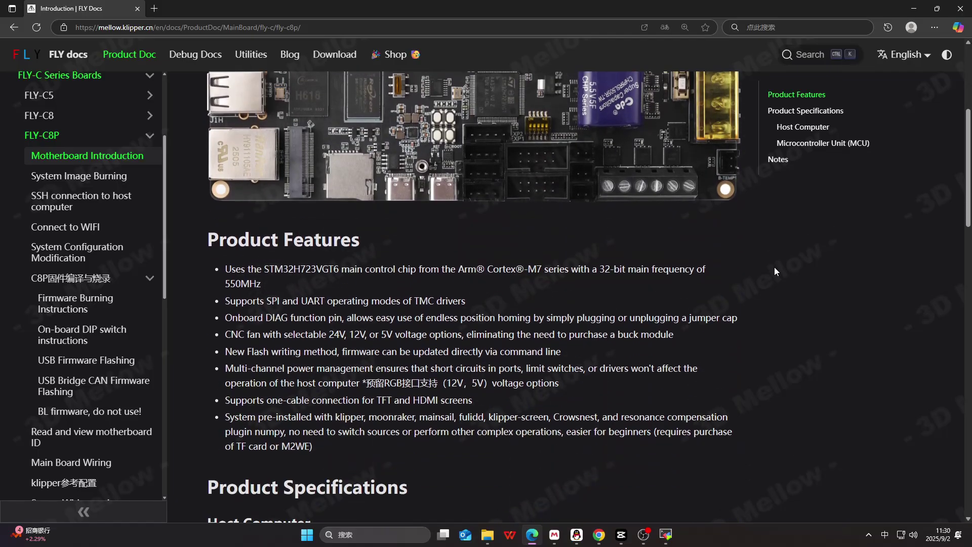
scroll(774, 267, down, 2)
scroll(773, 266, down, 1)
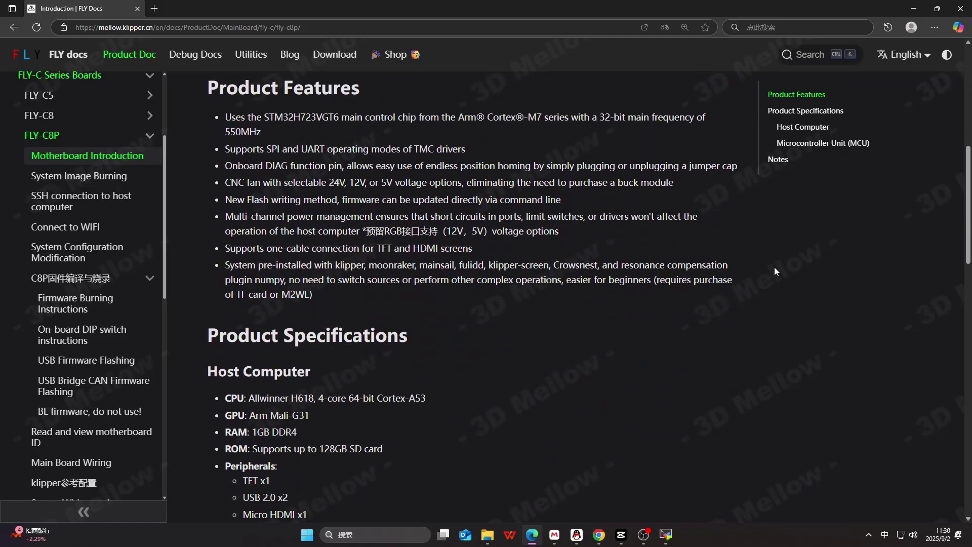
scroll(774, 267, down, 2)
scroll(774, 266, down, 2)
scroll(773, 267, down, 1)
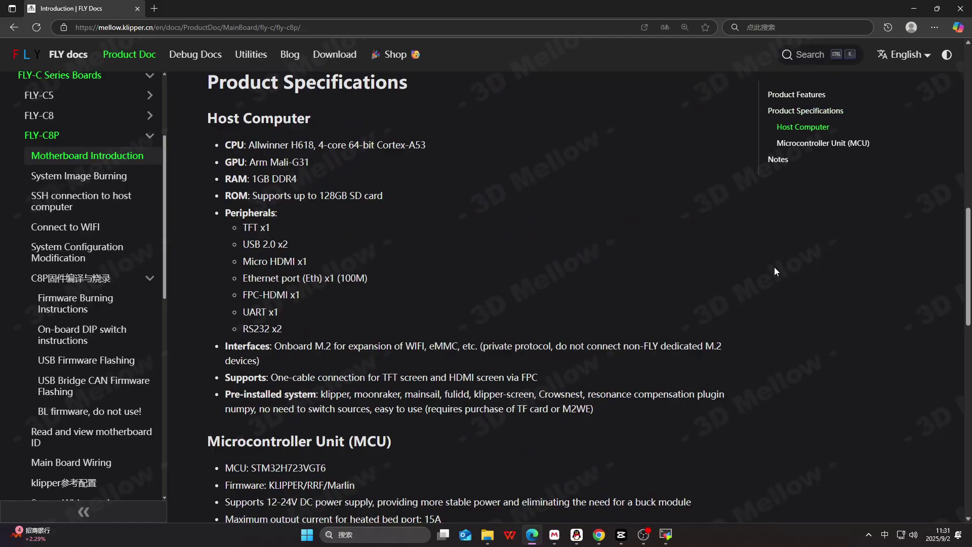
scroll(774, 266, down, 2)
scroll(774, 266, down, 1)
scroll(774, 266, down, 2)
scroll(774, 267, down, 2)
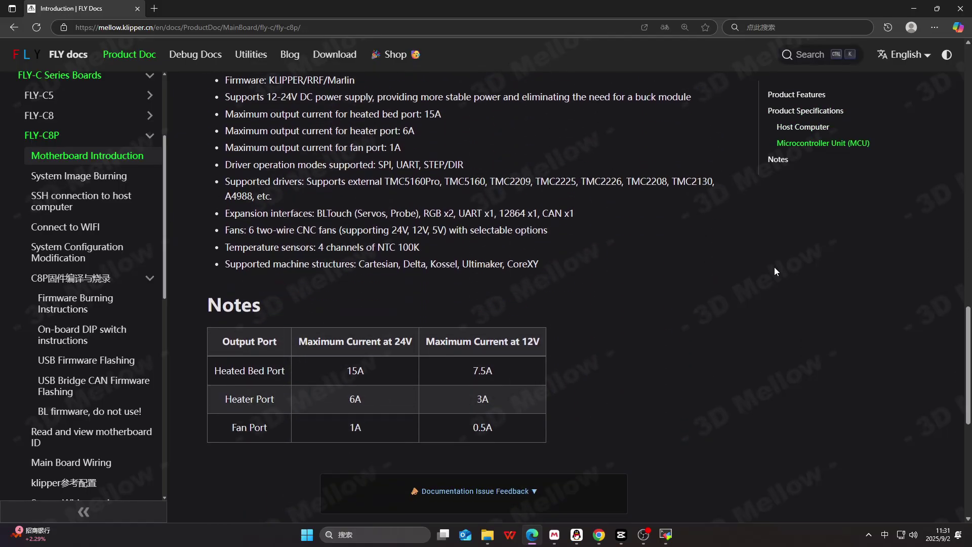
Go to Firmware Burning Instructions, then the C8P USB Firmware Flashing page with the fly-flash command
click(75, 303)
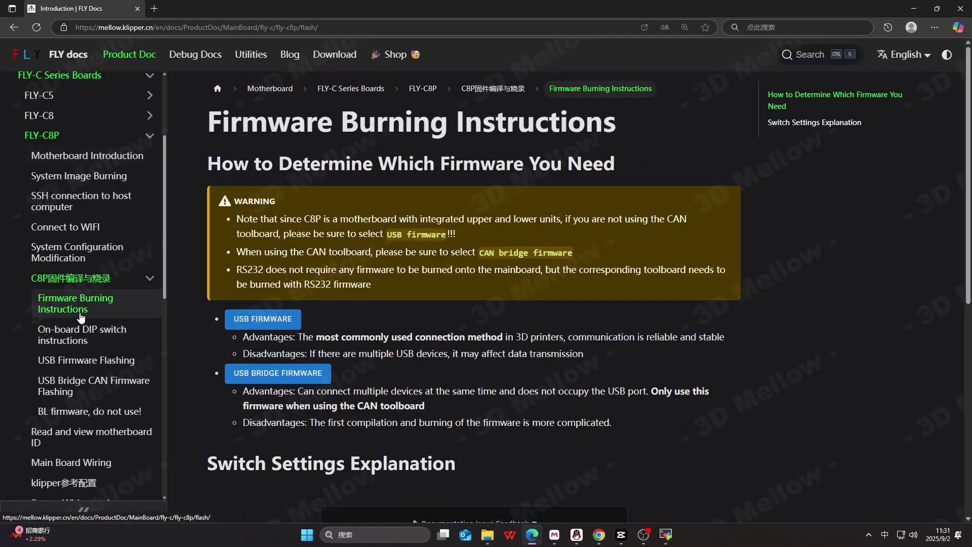
scroll(602, 307, down, 1)
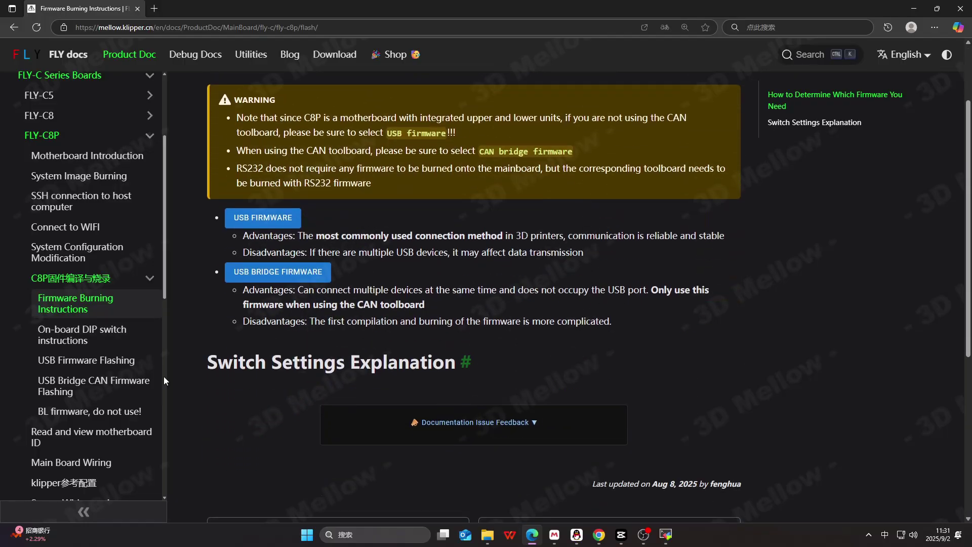
click(86, 360)
scroll(526, 323, down, 4)
scroll(526, 324, down, 2)
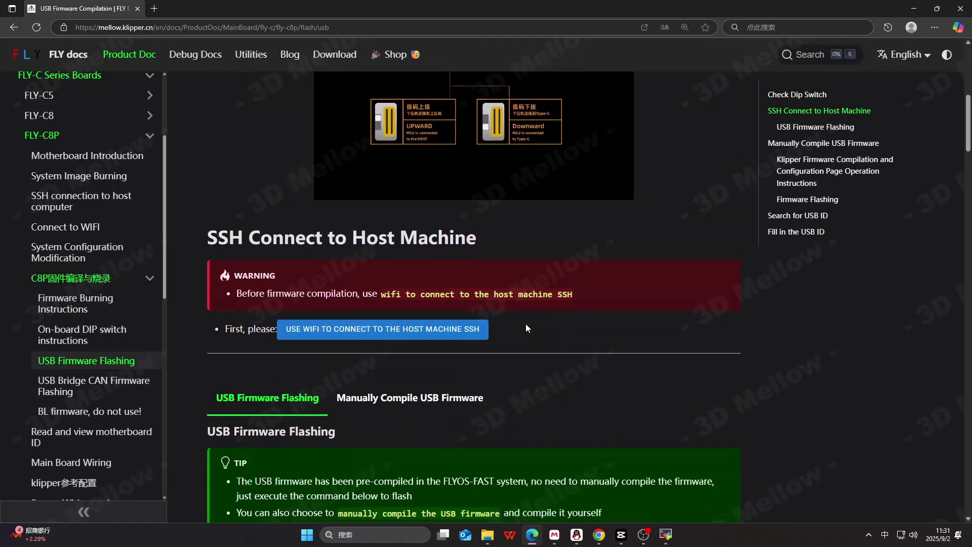
scroll(525, 324, down, 3)
scroll(525, 323, down, 1)
scroll(526, 323, down, 1)
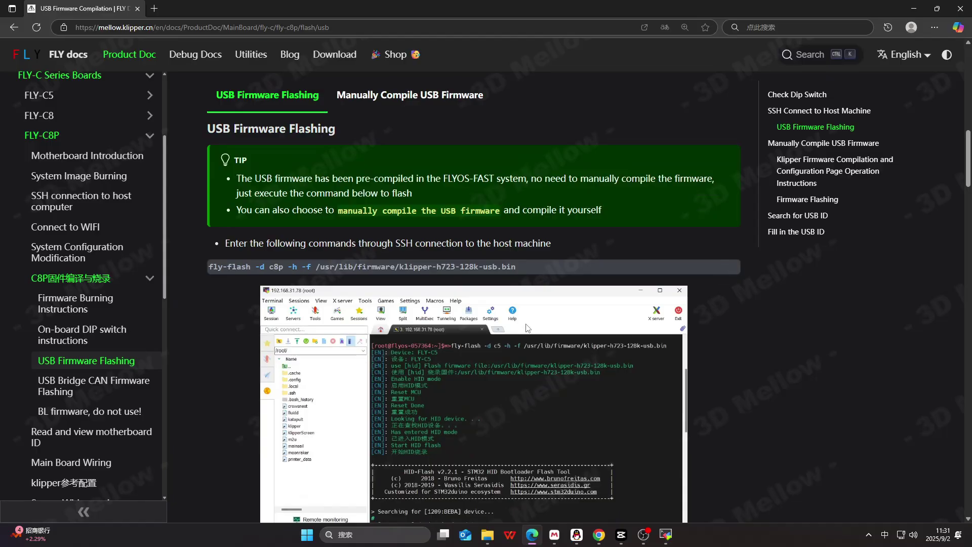